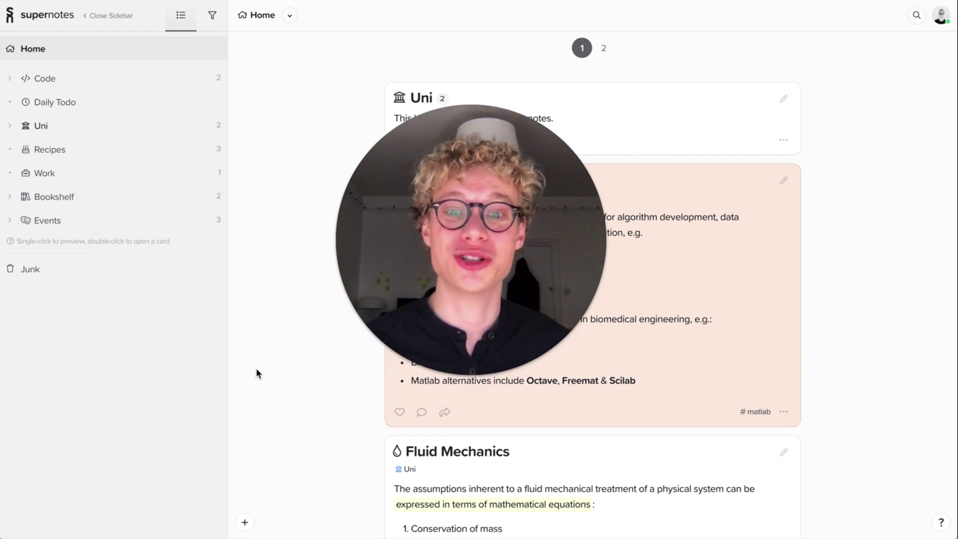
Step: Browse through the cards on the Home noteboard
{"action": "left_click", "coordinate": [462, 368]}
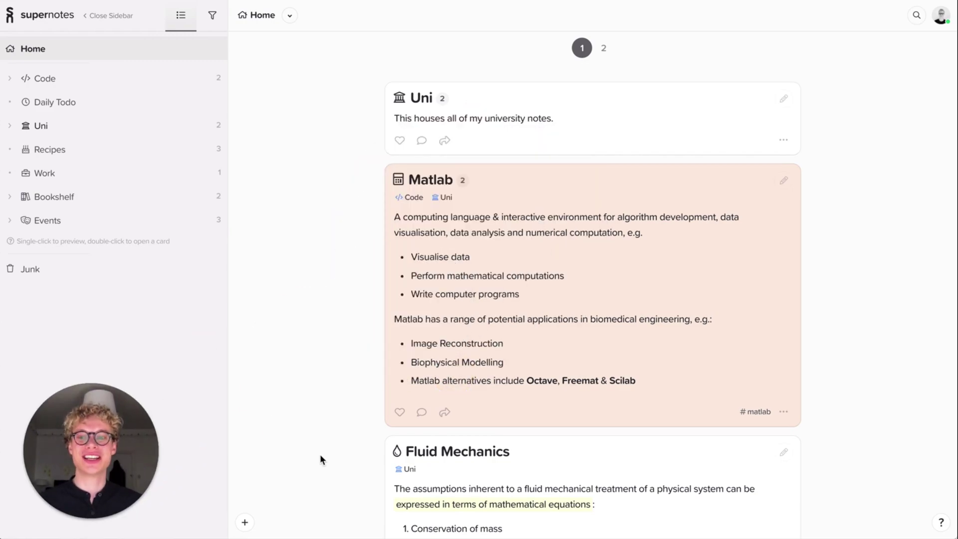
{"action": "scroll", "coordinate": [319, 454], "scroll_direction": "up", "scroll_amount": 1}
{"action": "scroll", "coordinate": [320, 454], "scroll_direction": "down", "scroll_amount": 10}
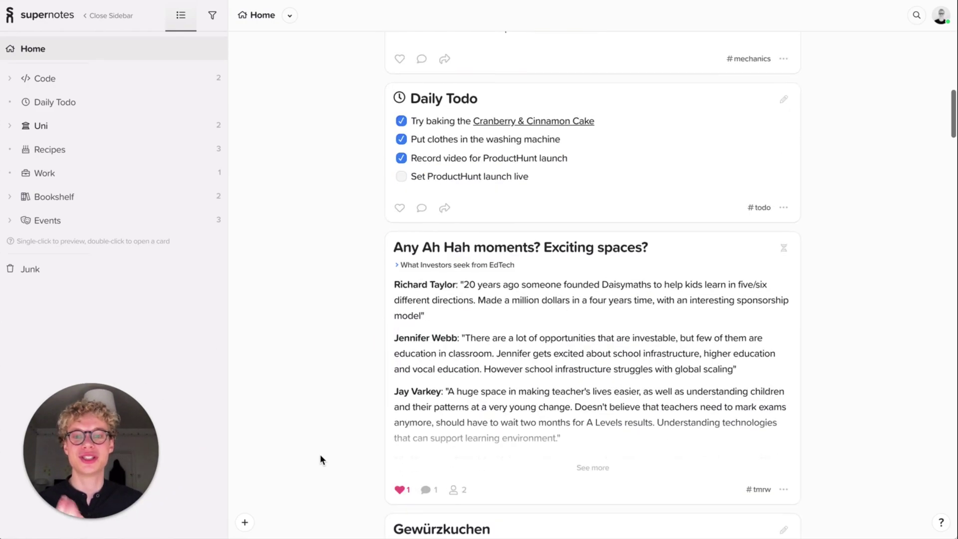
{"action": "scroll", "coordinate": [320, 456], "scroll_direction": "down", "scroll_amount": 7}
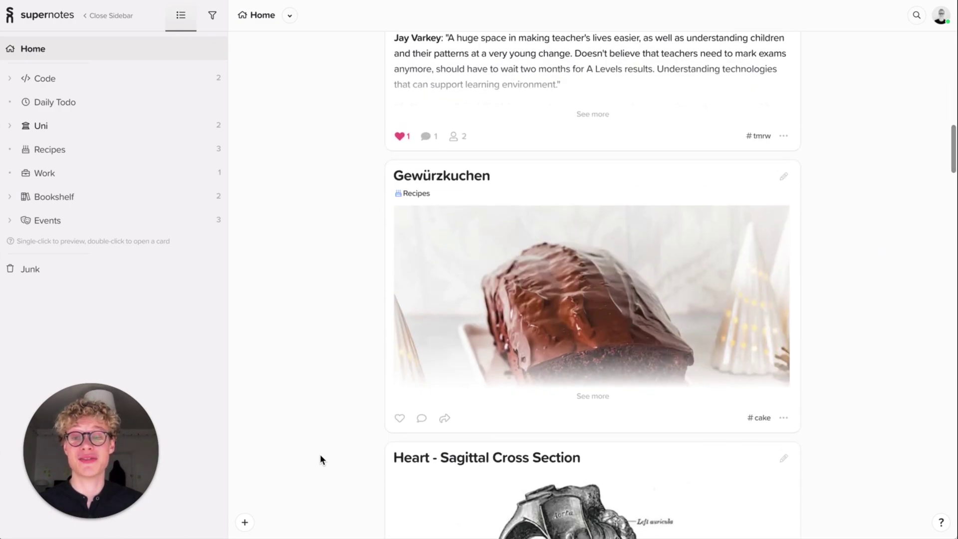
{"action": "scroll", "coordinate": [321, 457], "scroll_direction": "down", "scroll_amount": 5}
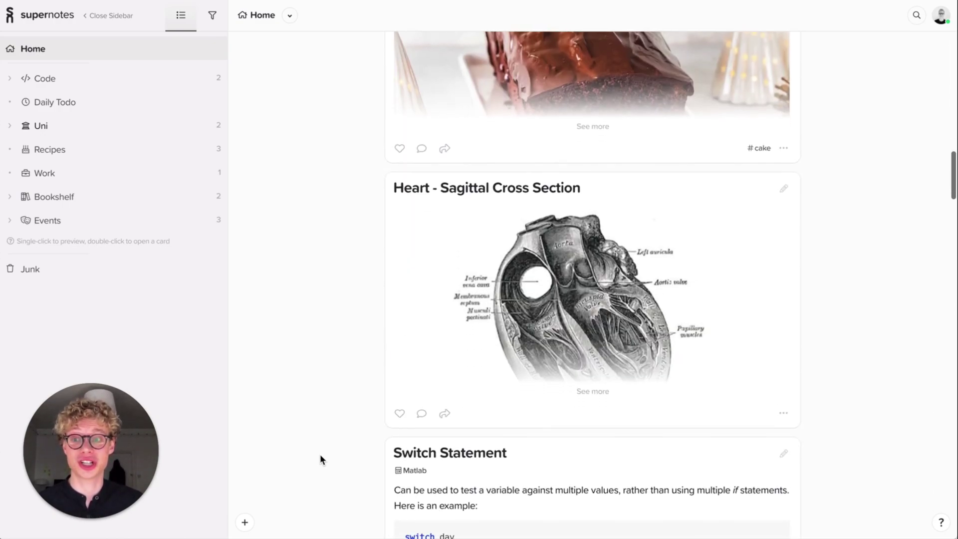
{"action": "left_click", "coordinate": [324, 432]}
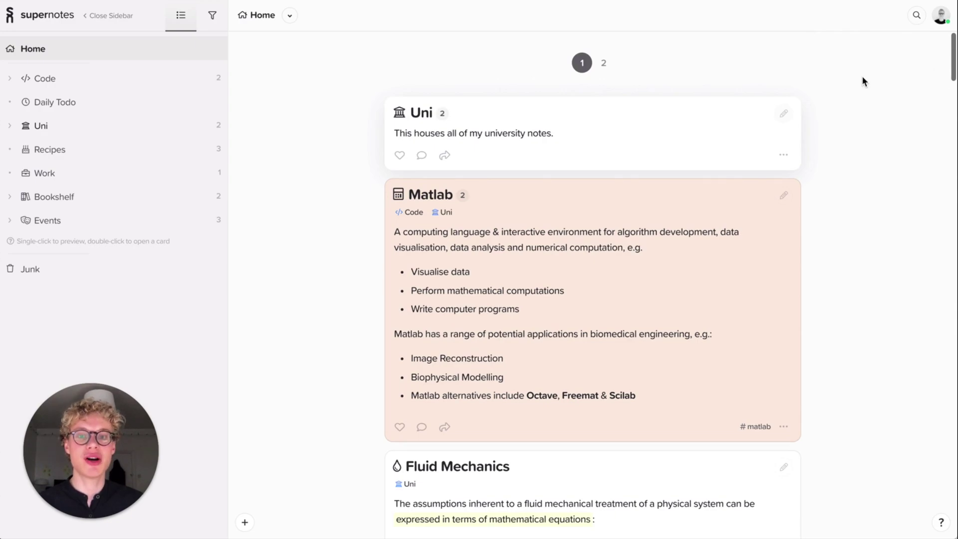
Step: Search cards for 'boo', preview the Bookshelf card, then clear the search
{"action": "left_click", "coordinate": [911, 22]}
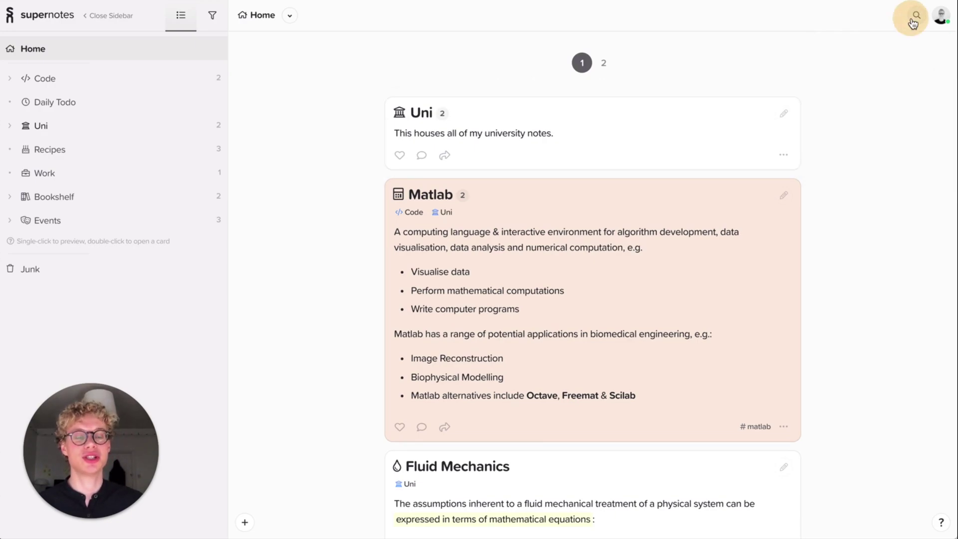
{"action": "left_click", "coordinate": [913, 19]}
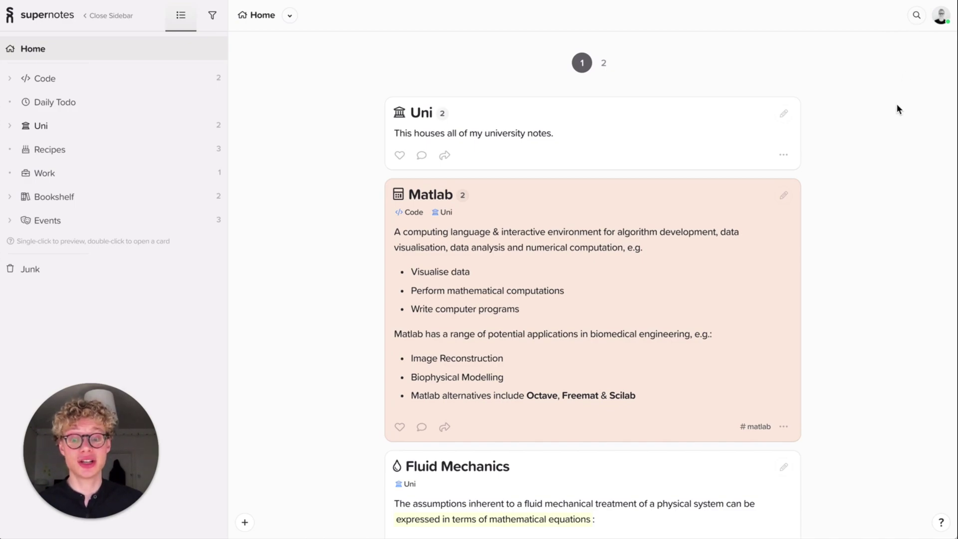
{"action": "key", "text": "slash"}
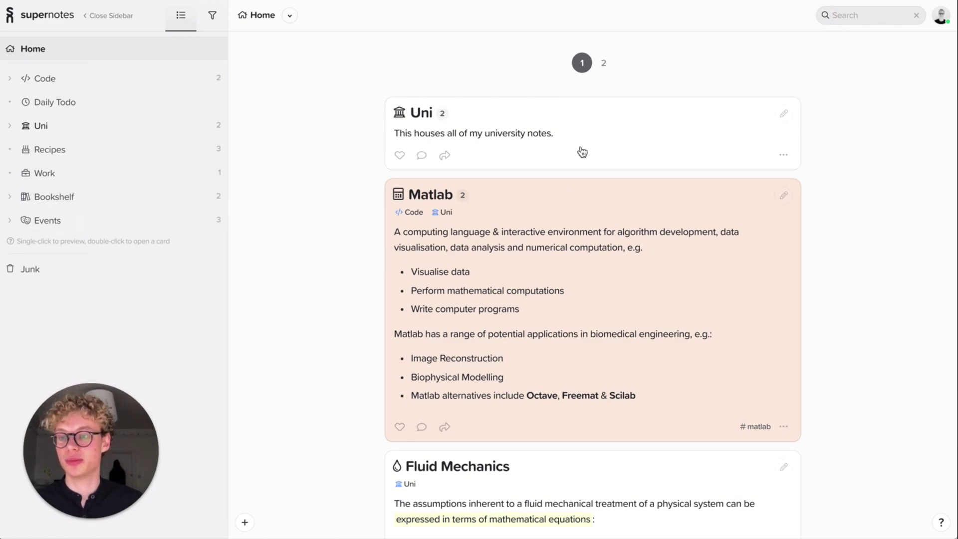
{"action": "type", "text": "bookshelf"}
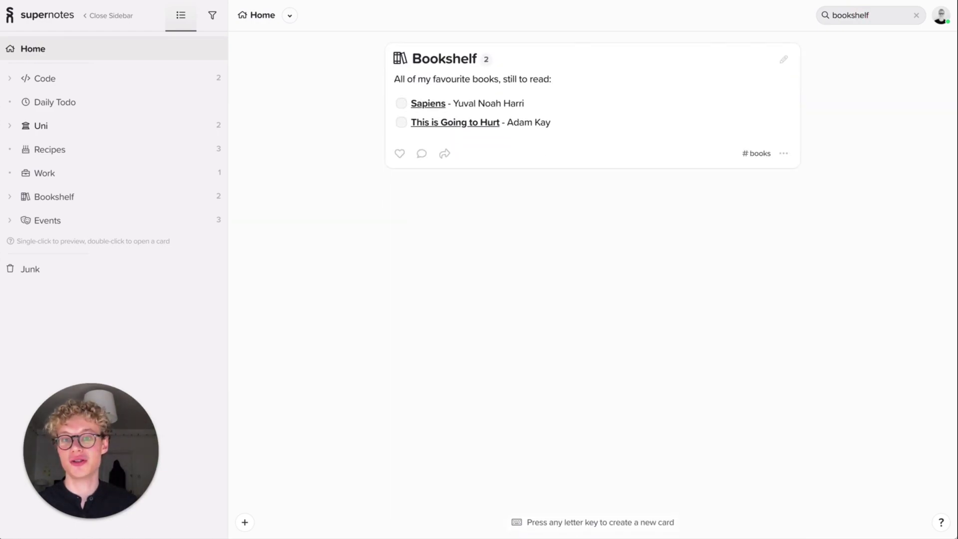
{"action": "left_click", "coordinate": [663, 105]}
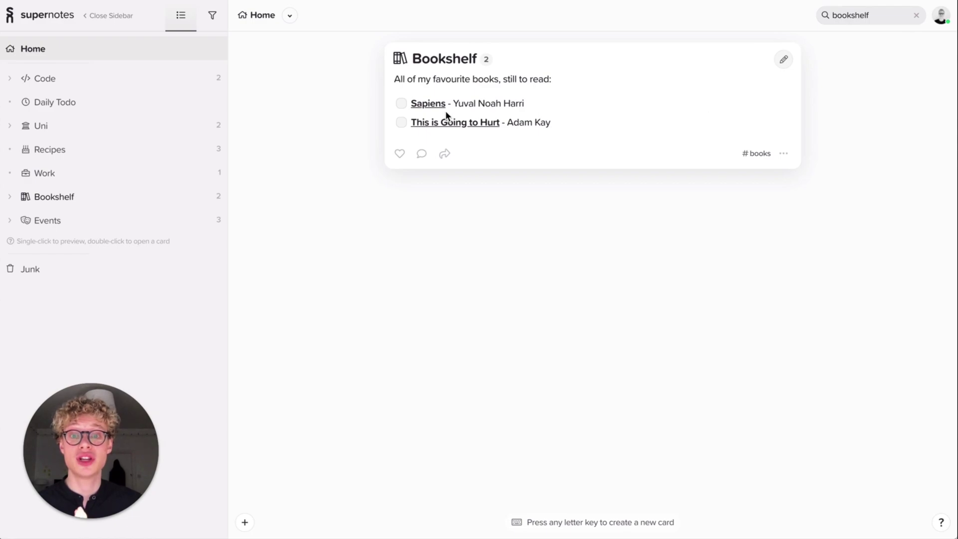
{"action": "left_click", "coordinate": [917, 16]}
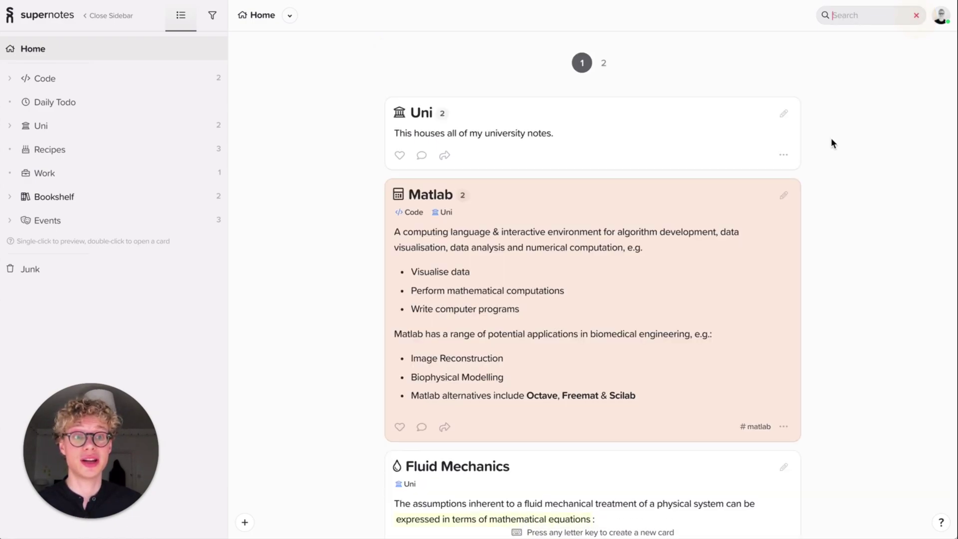
Step: Search for 'cran' to find the cranberry card, then clear the search
{"action": "scroll", "coordinate": [842, 150], "scroll_direction": "down", "scroll_amount": 8}
{"action": "scroll", "coordinate": [842, 149], "scroll_direction": "down", "scroll_amount": 3}
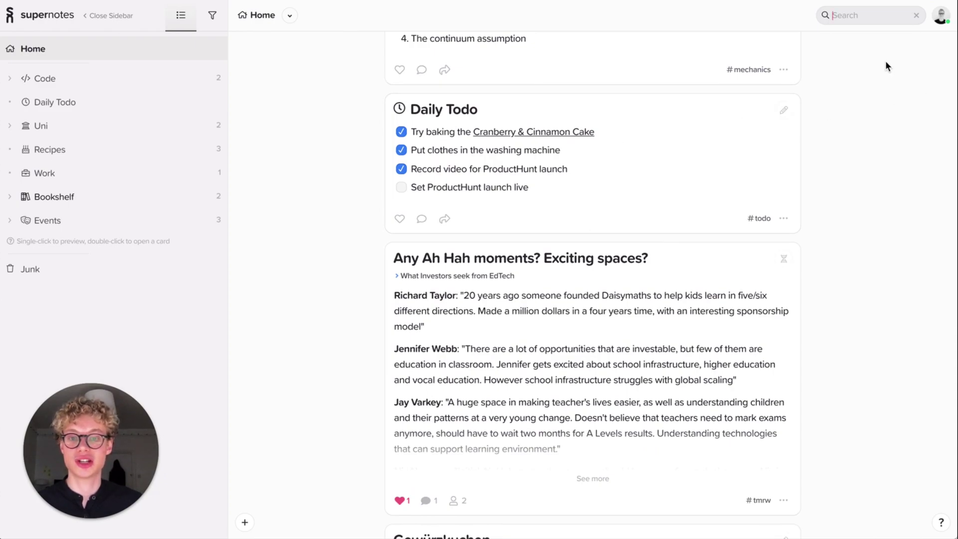
{"action": "type", "text": "cranberry"}
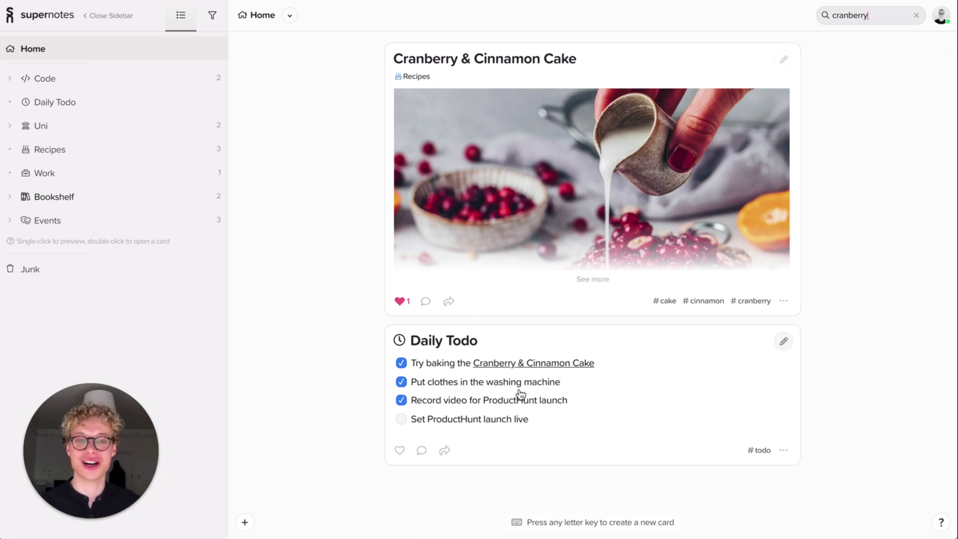
{"action": "left_click", "coordinate": [917, 18]}
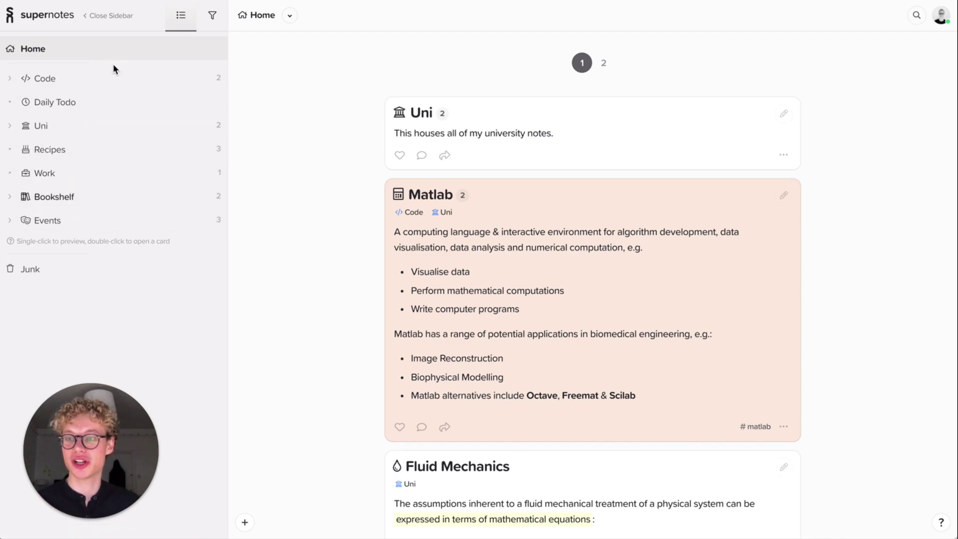
Step: Add a tag filter for #matlab using the tag on the Matlab card
{"action": "left_click", "coordinate": [214, 31]}
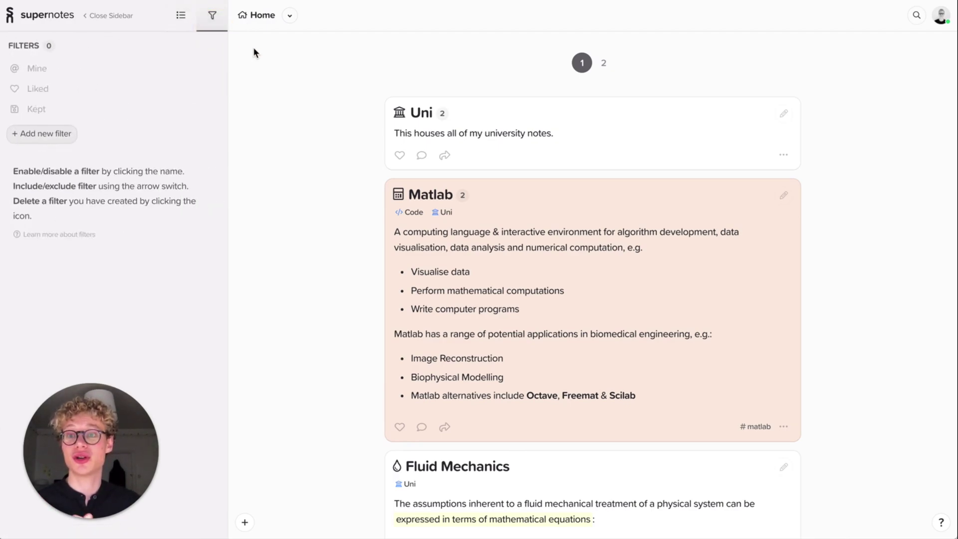
{"action": "left_click", "coordinate": [181, 15]}
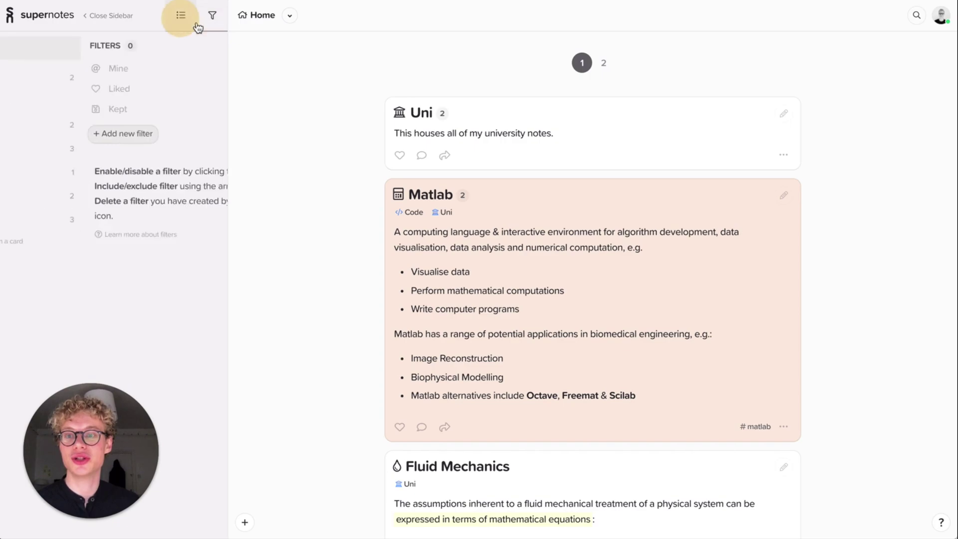
{"action": "scroll", "coordinate": [300, 233], "scroll_direction": "down", "scroll_amount": 1}
{"action": "scroll", "coordinate": [300, 234], "scroll_direction": "down", "scroll_amount": 3}
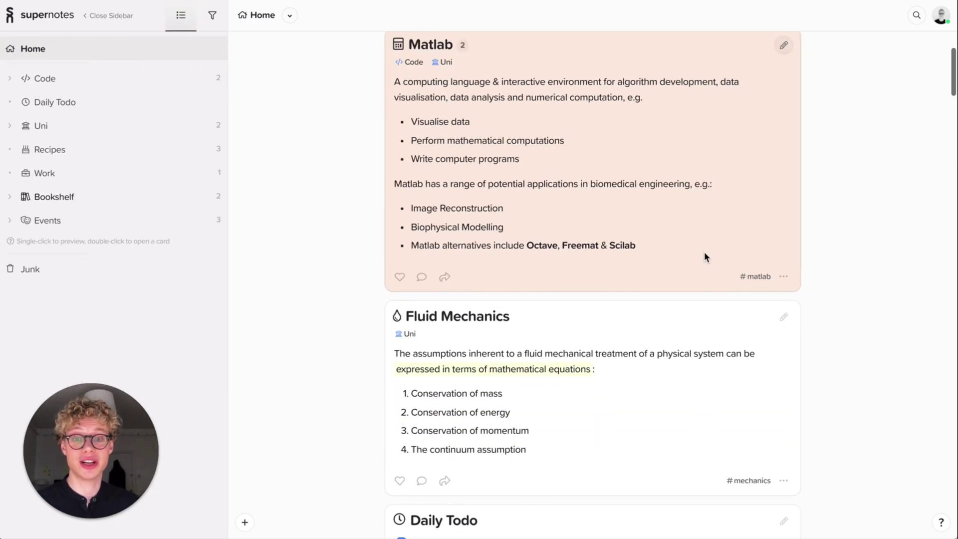
{"action": "scroll", "coordinate": [704, 256], "scroll_direction": "down", "scroll_amount": 2}
{"action": "scroll", "coordinate": [703, 256], "scroll_direction": "up", "scroll_amount": 2}
{"action": "left_click", "coordinate": [756, 280]}
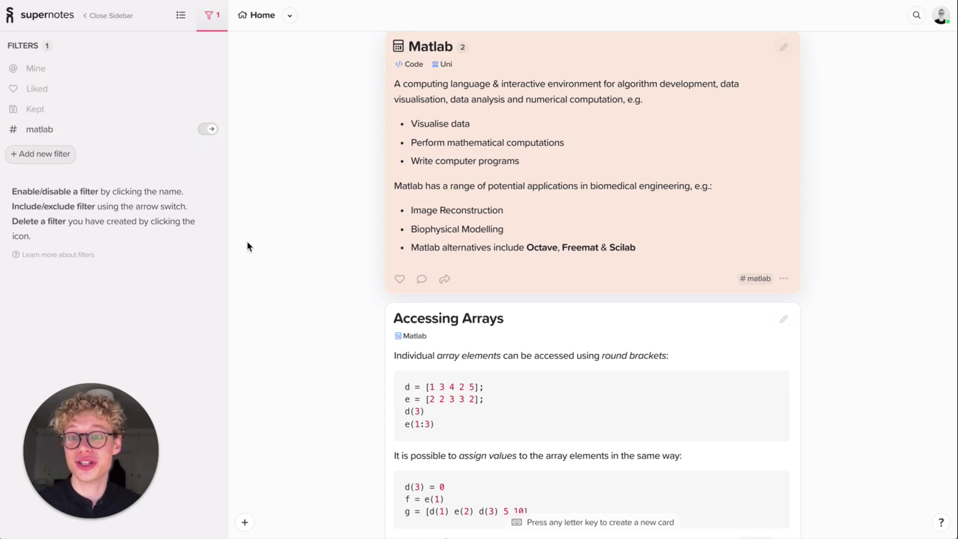
Step: Turn on the Mine filter set to exclude my cards, and remove the matlab tag filter
{"action": "scroll", "coordinate": [247, 242], "scroll_direction": "up", "scroll_amount": 1}
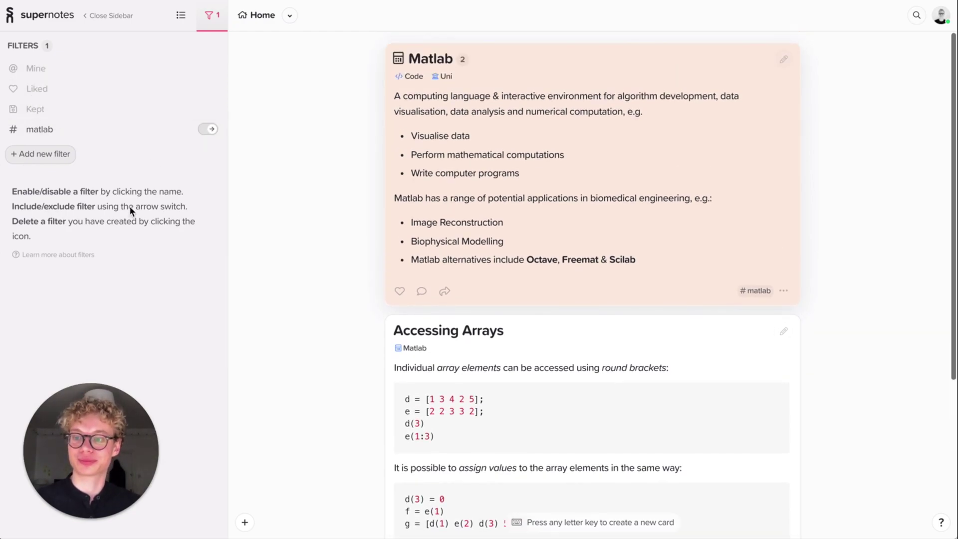
{"action": "left_click", "coordinate": [59, 71]}
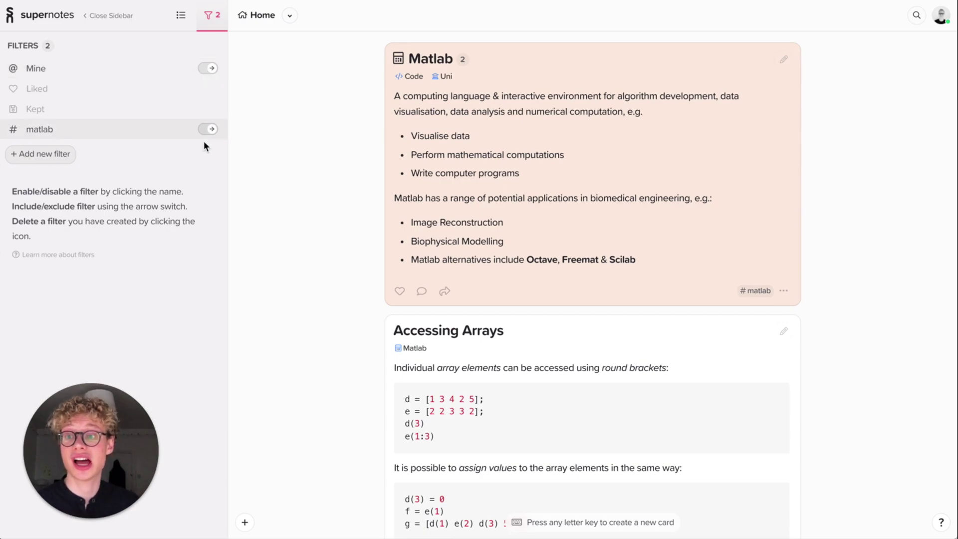
{"action": "left_click", "coordinate": [208, 68]}
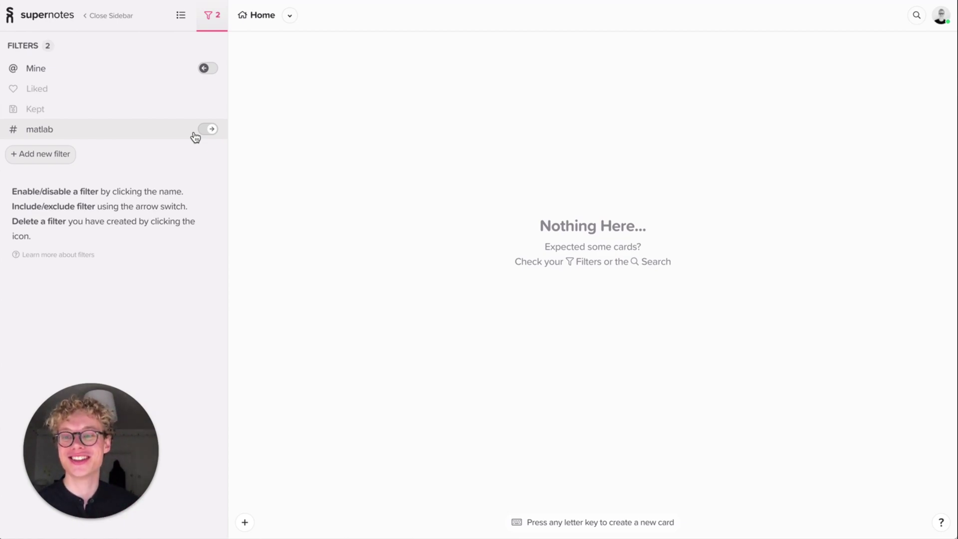
{"action": "left_click", "coordinate": [153, 135]}
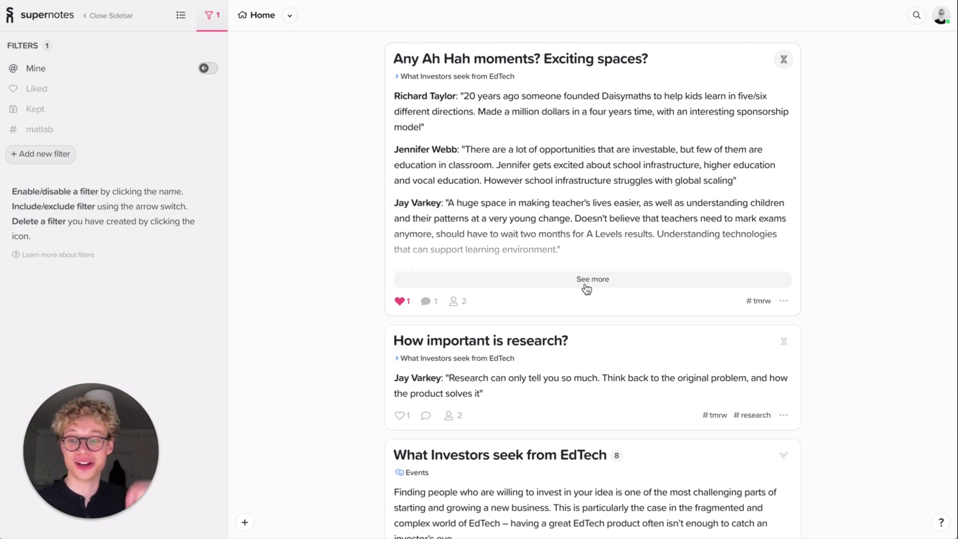
Step: Show only liked cards, then switch off both the Mine and Liked filters
{"action": "left_click", "coordinate": [111, 93]}
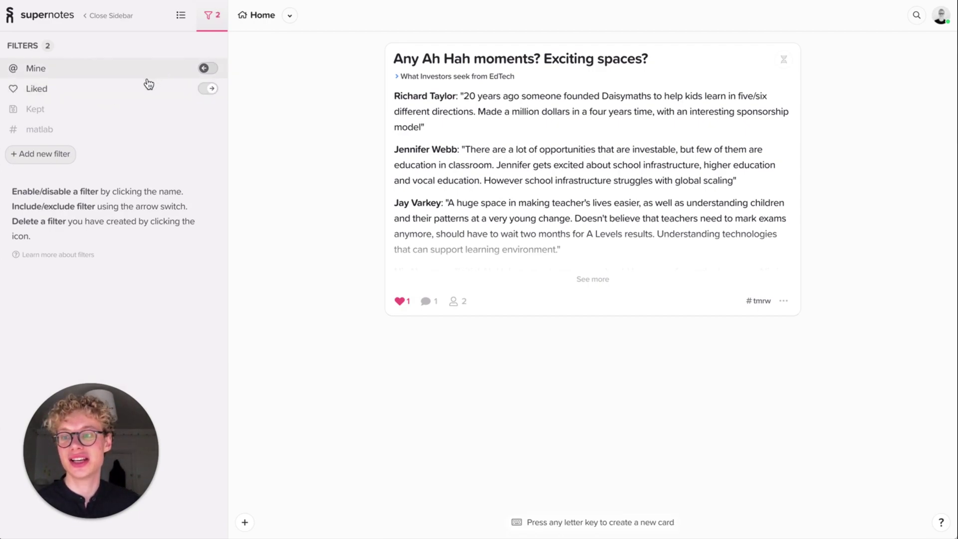
{"action": "left_click", "coordinate": [38, 68]}
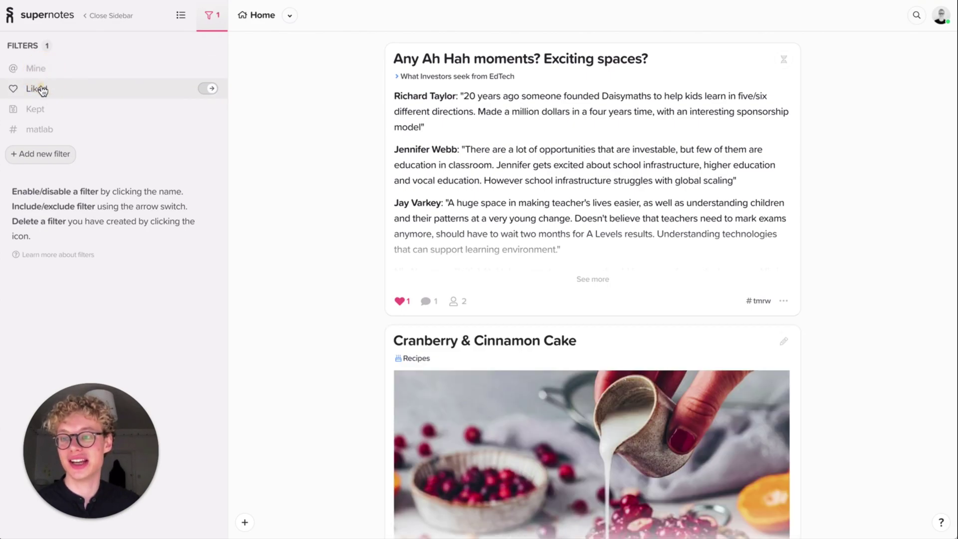
{"action": "left_click", "coordinate": [42, 89]}
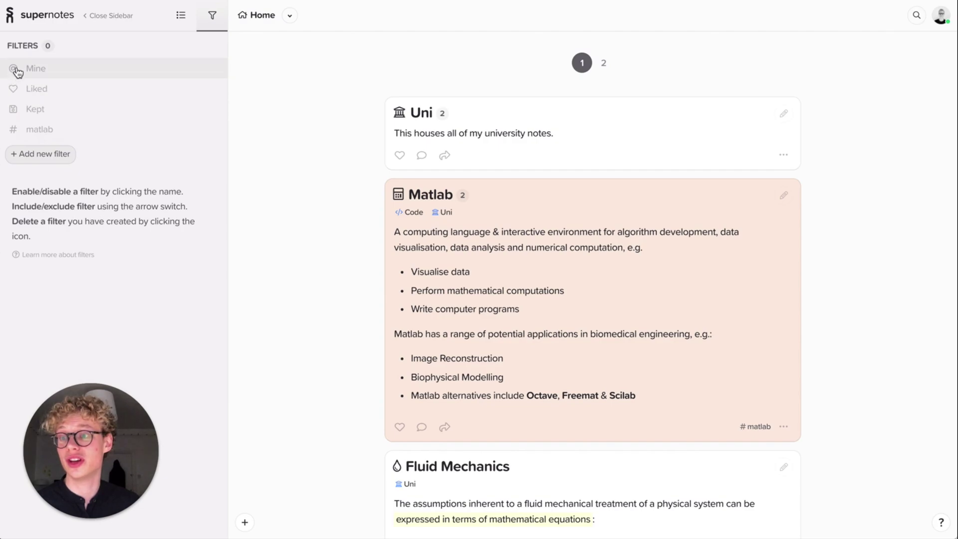
Step: Delete the matlab filter, then try an Orange colour filter and turn it off
{"action": "left_click", "coordinate": [14, 131]}
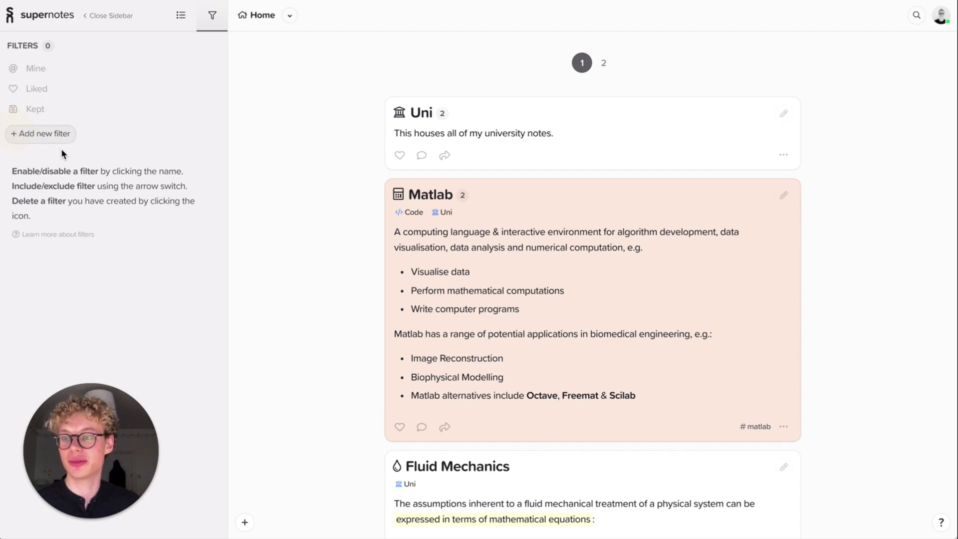
{"action": "left_click", "coordinate": [46, 135]}
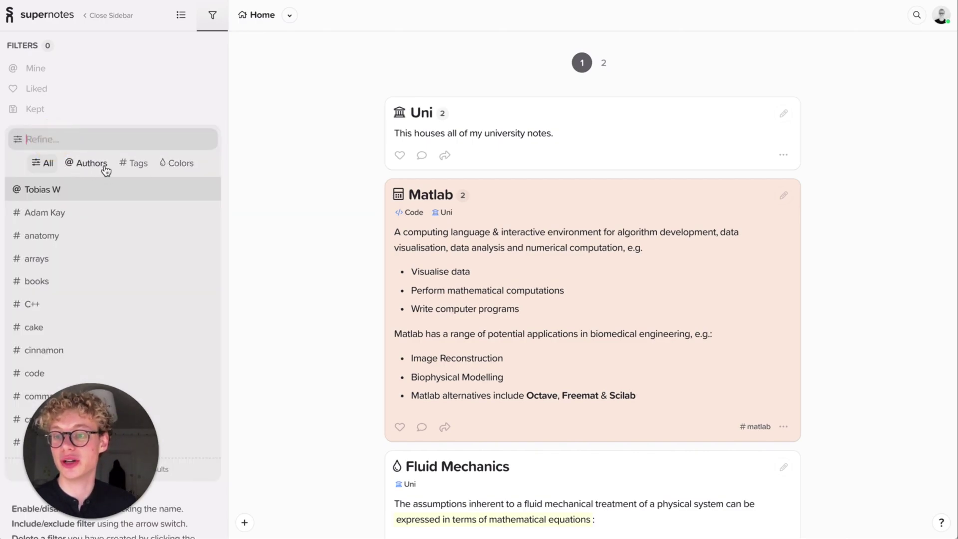
{"action": "left_click", "coordinate": [172, 164]}
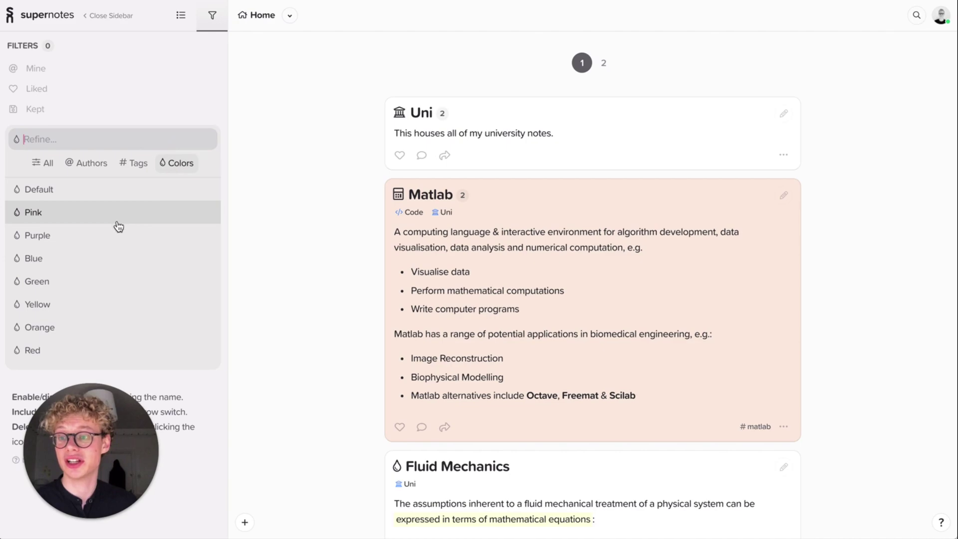
{"action": "left_click", "coordinate": [75, 327]}
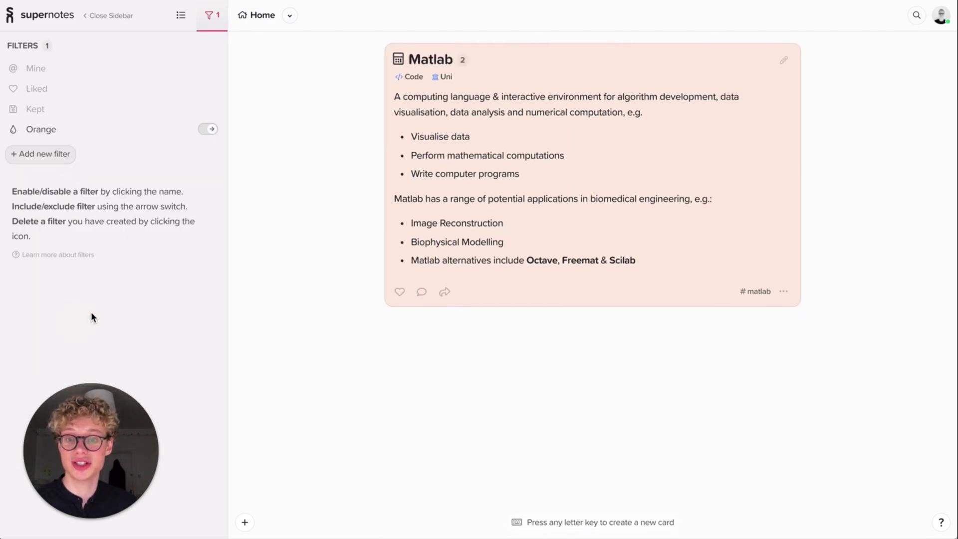
{"action": "left_click", "coordinate": [41, 129]}
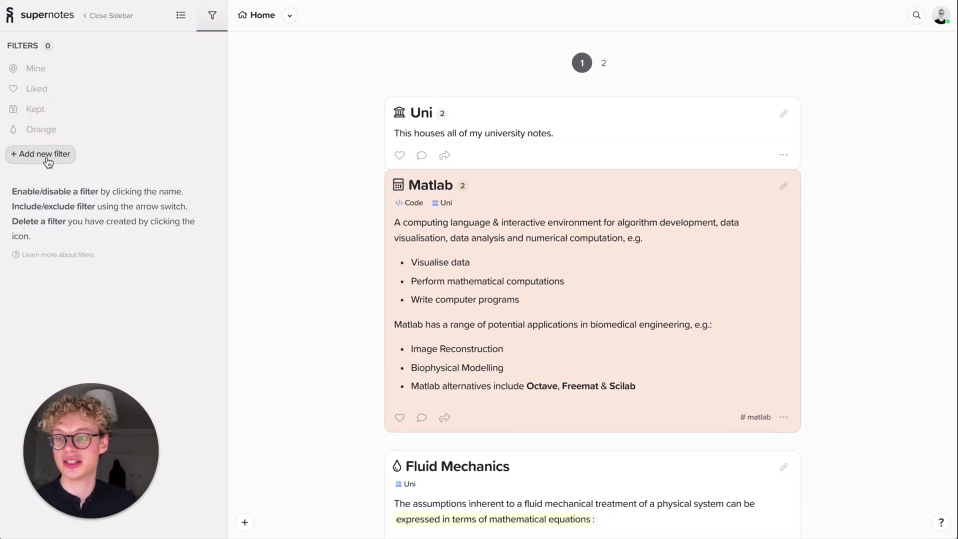
Step: Try a Purple colour filter, then replace it with Green, leaving only the C++ card
{"action": "left_click", "coordinate": [40, 154]}
{"action": "left_click", "coordinate": [168, 184]}
{"action": "left_click", "coordinate": [68, 255]}
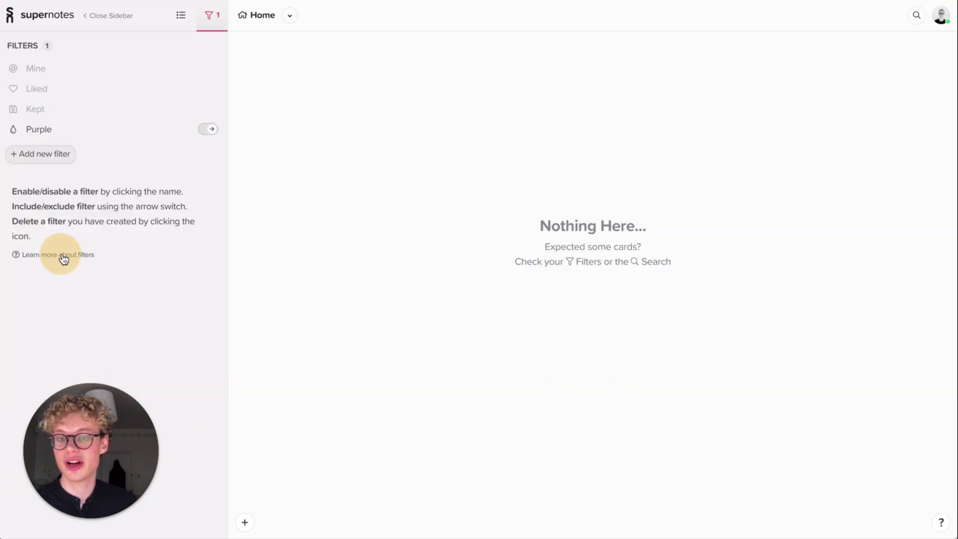
{"action": "left_click", "coordinate": [107, 131]}
{"action": "left_click", "coordinate": [40, 153]}
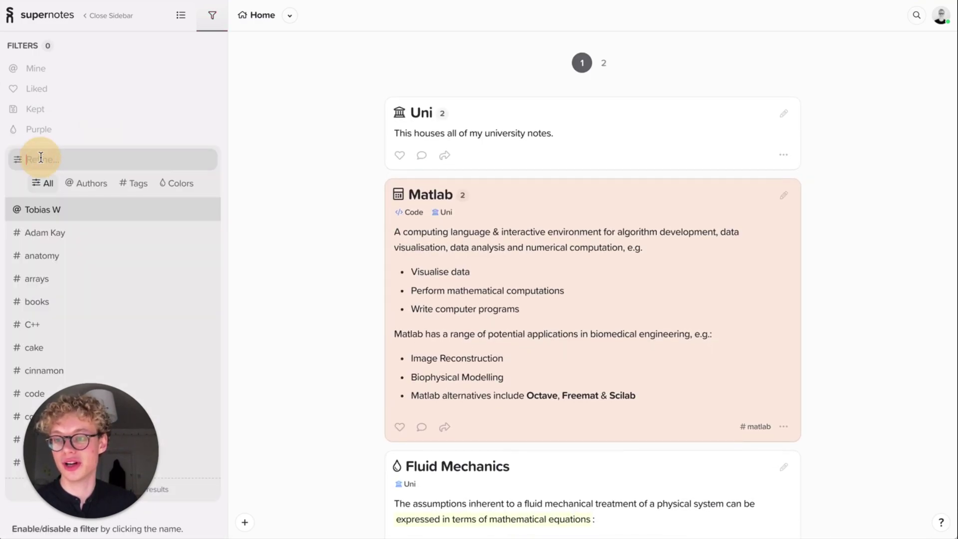
{"action": "left_click", "coordinate": [175, 183]}
{"action": "left_click", "coordinate": [63, 299]}
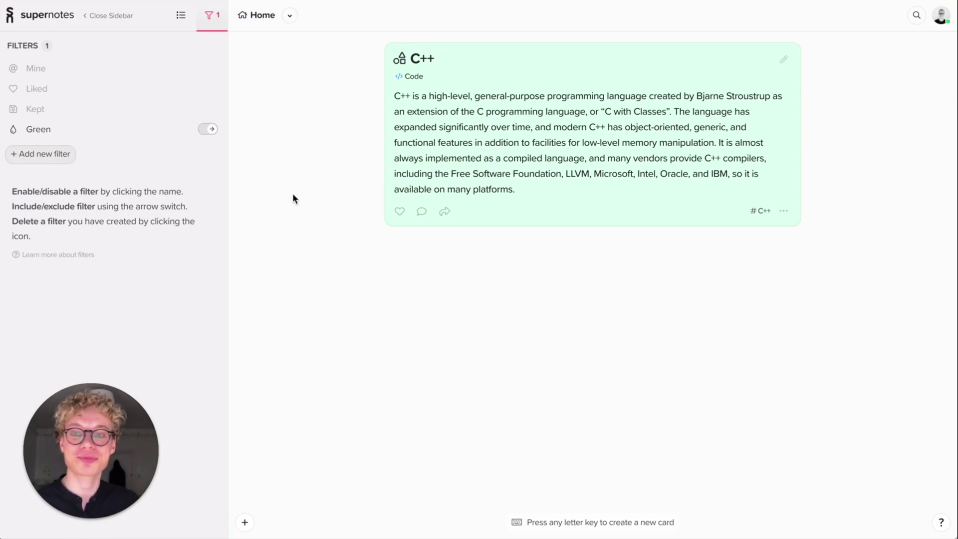
Step: Switch off the Green filter so all Home cards show again
{"action": "left_click", "coordinate": [162, 134]}
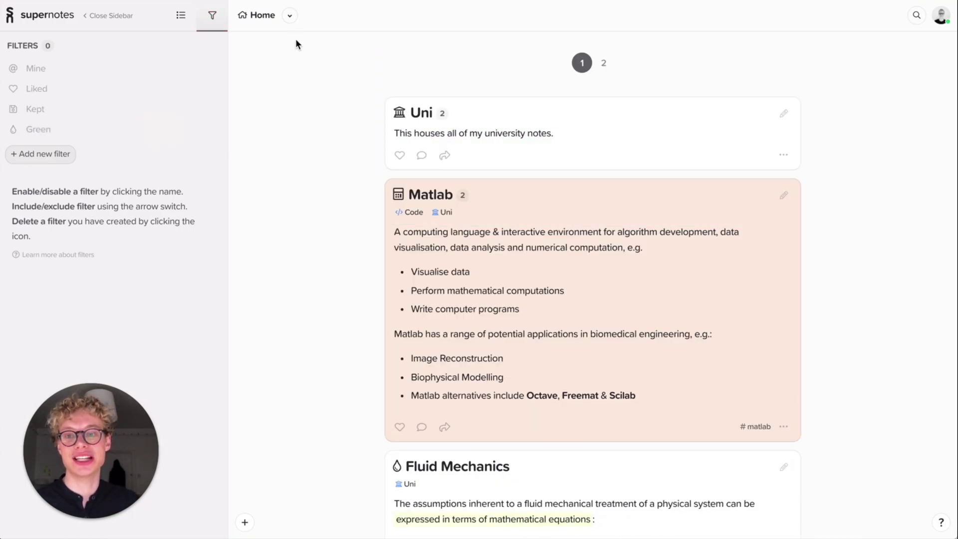
{"action": "scroll", "coordinate": [301, 163], "scroll_direction": "down", "scroll_amount": 8}
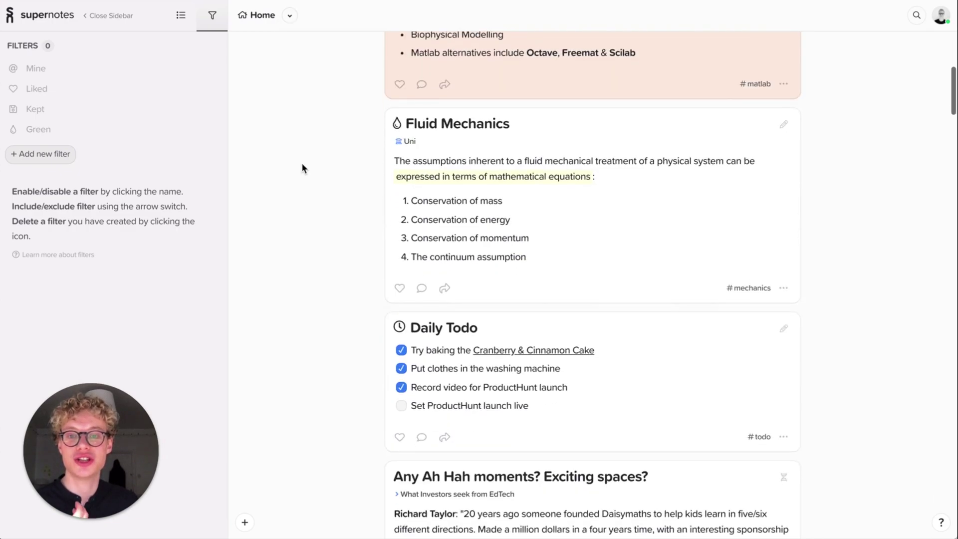
{"action": "scroll", "coordinate": [301, 144], "scroll_direction": "up", "scroll_amount": 8}
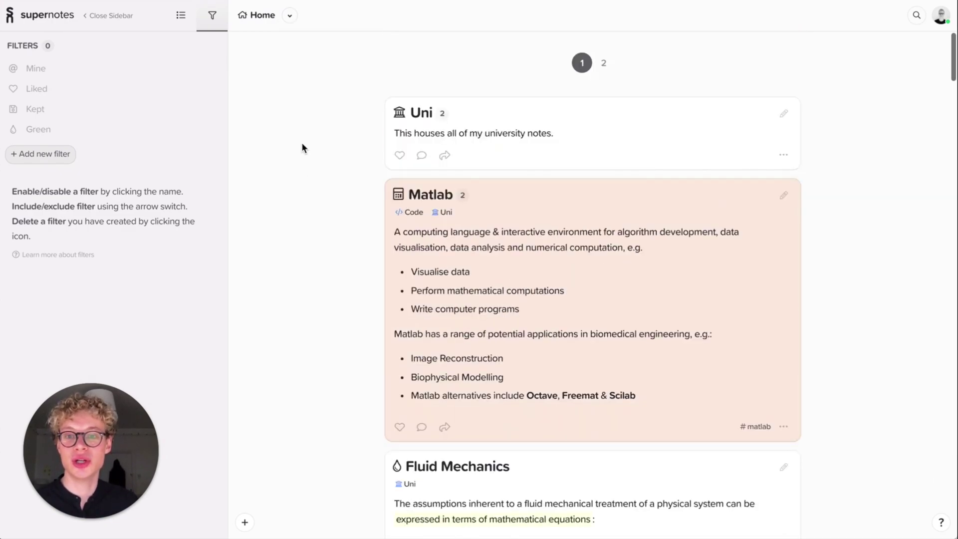
Step: Try Alphabetical and Date Created sorting, ending on Last Edited with EdTech cards first
{"action": "left_click", "coordinate": [290, 16]}
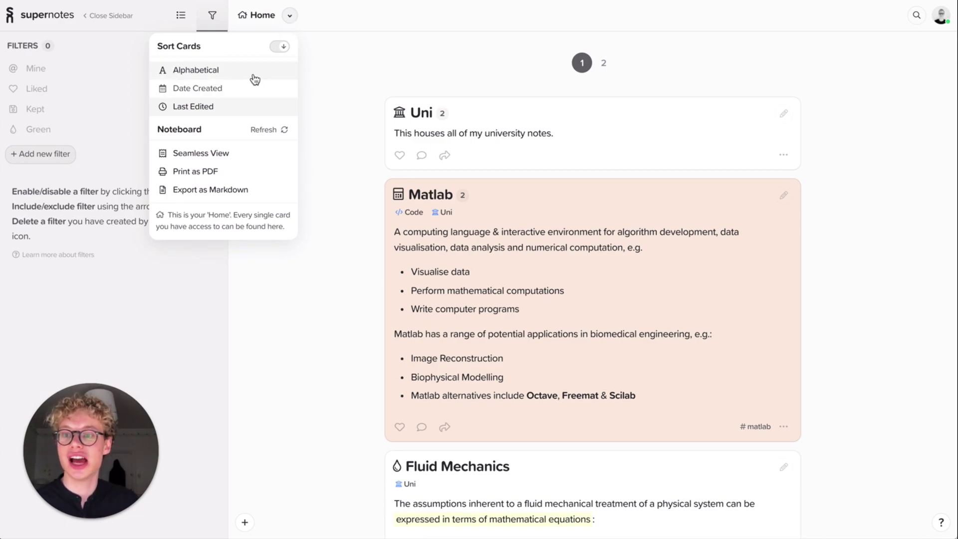
{"action": "left_click", "coordinate": [211, 71]}
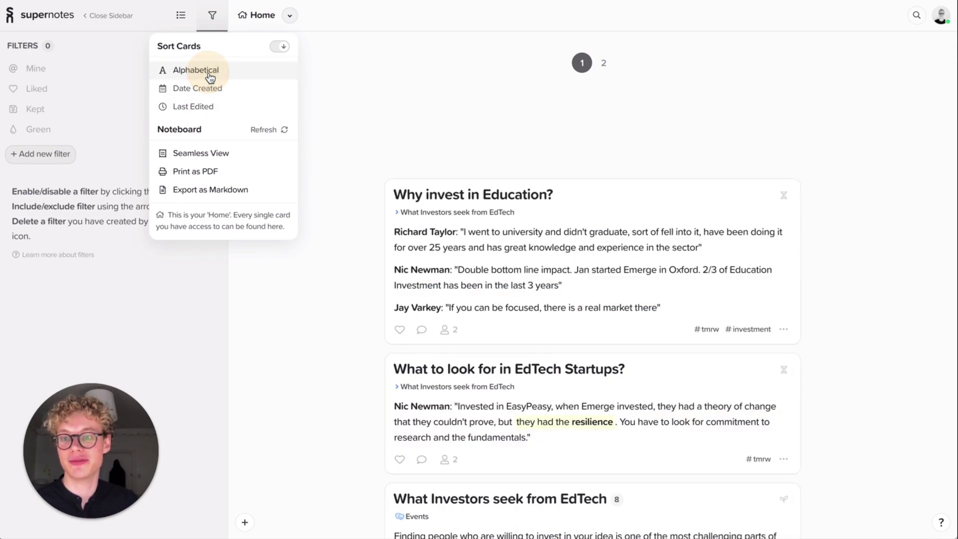
{"action": "left_click", "coordinate": [281, 47]}
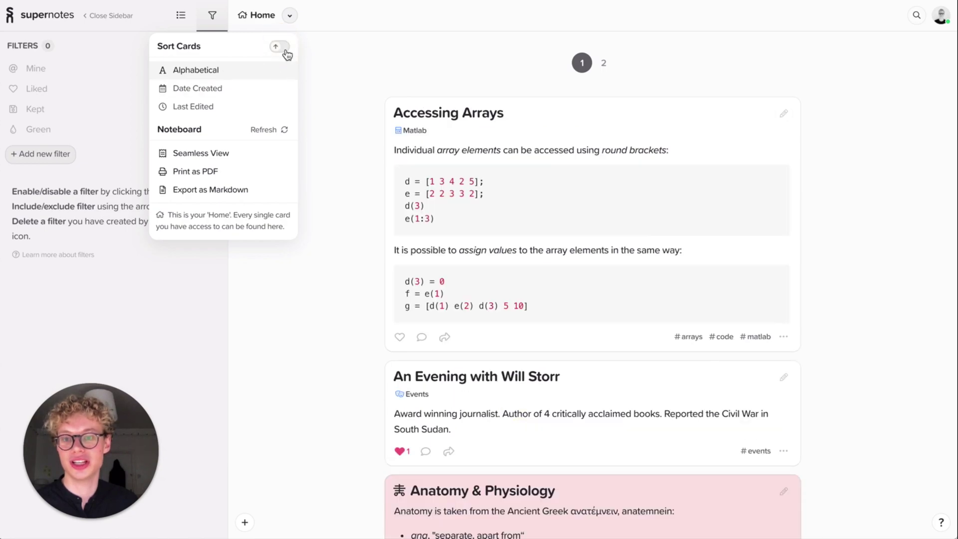
{"action": "left_click", "coordinate": [216, 89]}
{"action": "left_click", "coordinate": [210, 106]}
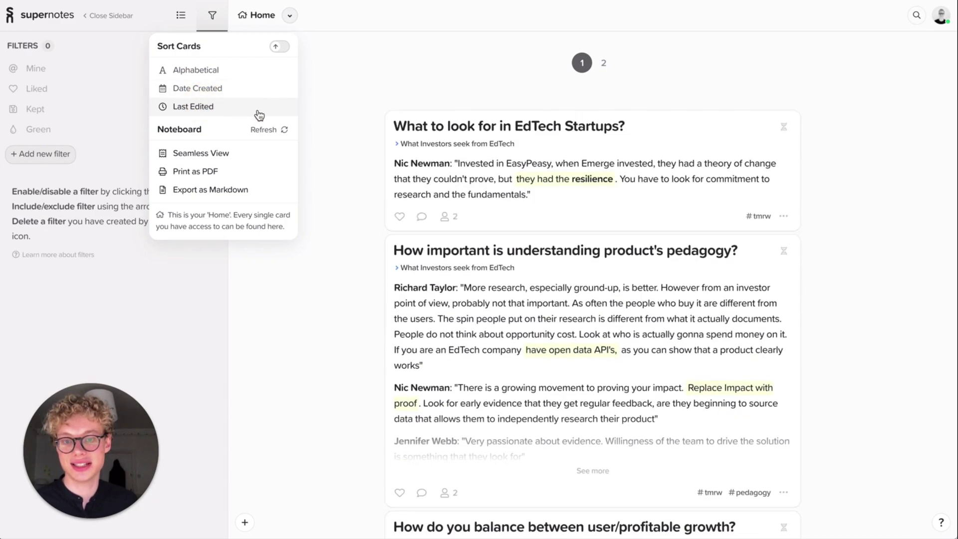
{"action": "left_click", "coordinate": [280, 47]}
{"action": "left_click", "coordinate": [280, 48]}
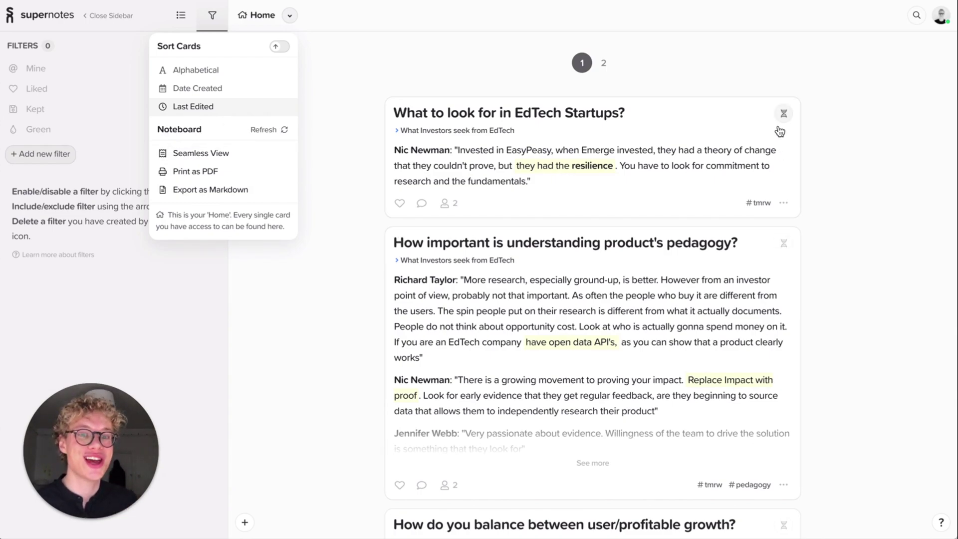
Step: Dismiss the Sort Cards dropdown, keeping Home in last-edited order
{"action": "left_click", "coordinate": [687, 81]}
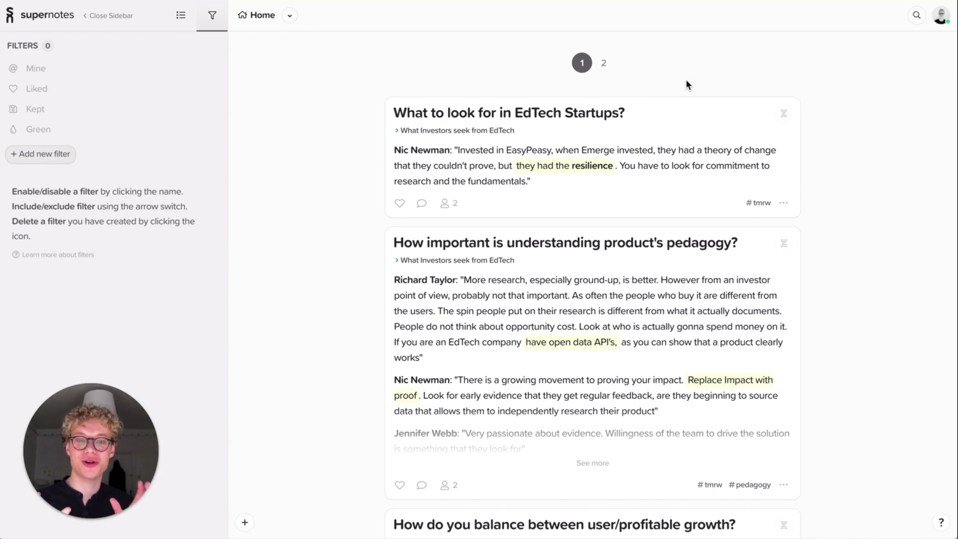